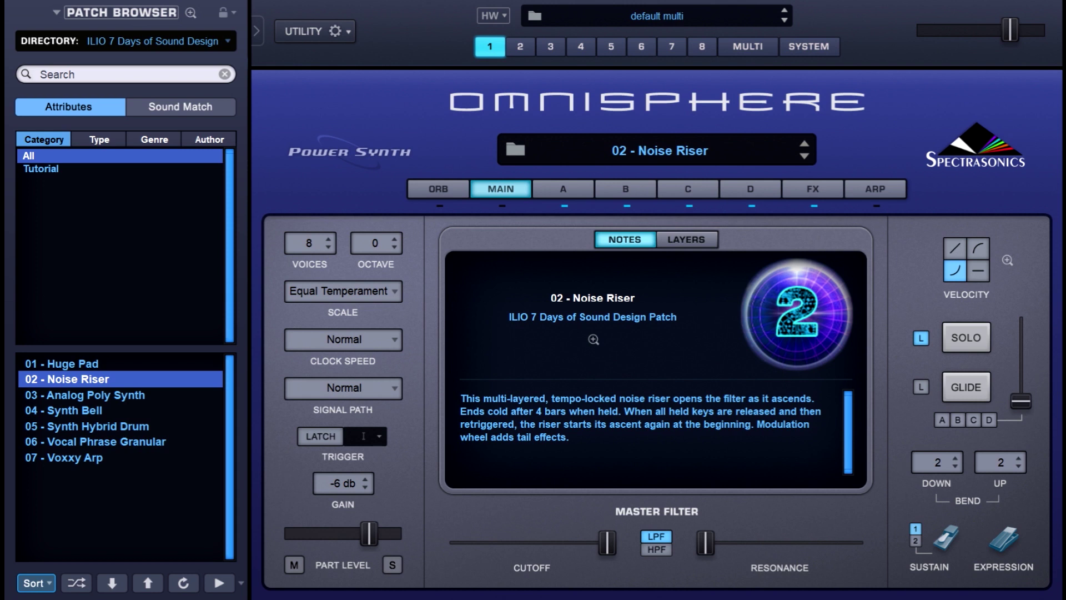
- Show the patch's four Noise layers on the Layers view and open Layer A's edit page
left_click(714, 240)
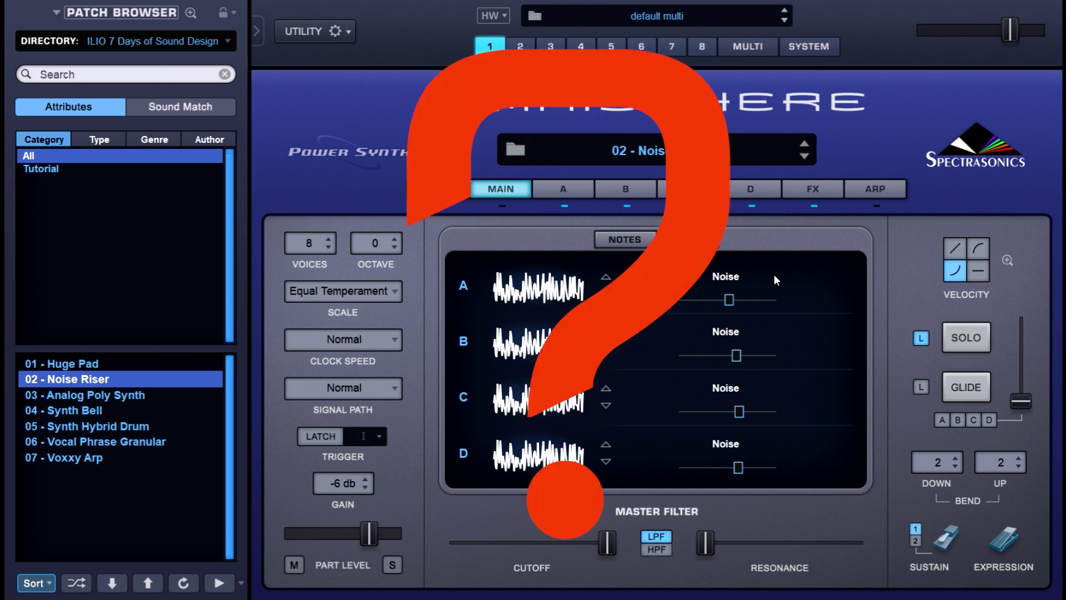
left_click(571, 192)
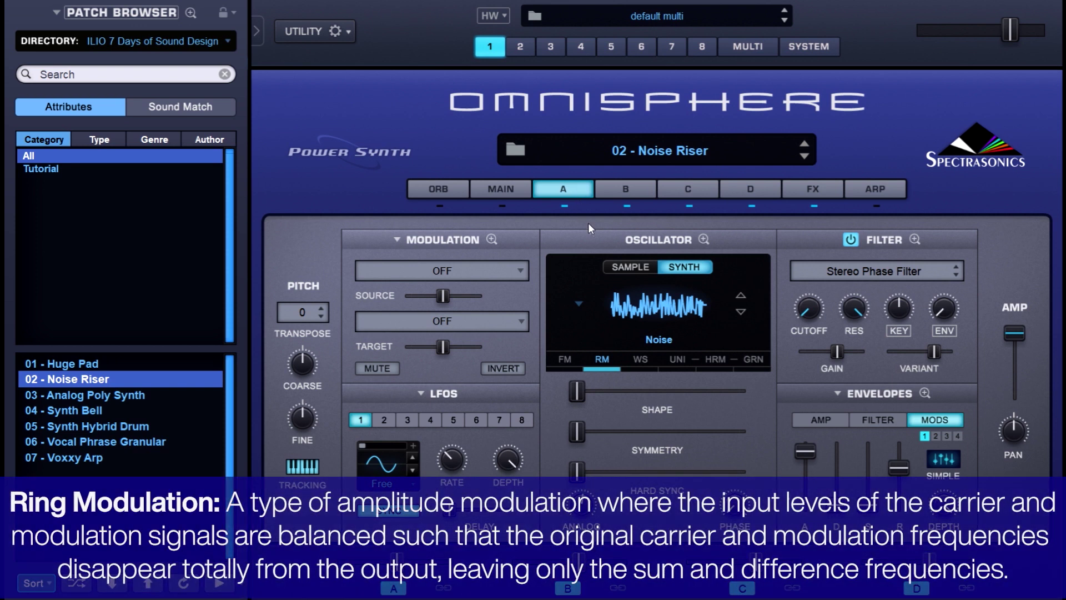
- Open Layer A's RM oscillator zoom and show Mod Envelope1 modulating Ring Mod Frequency
left_click(605, 362)
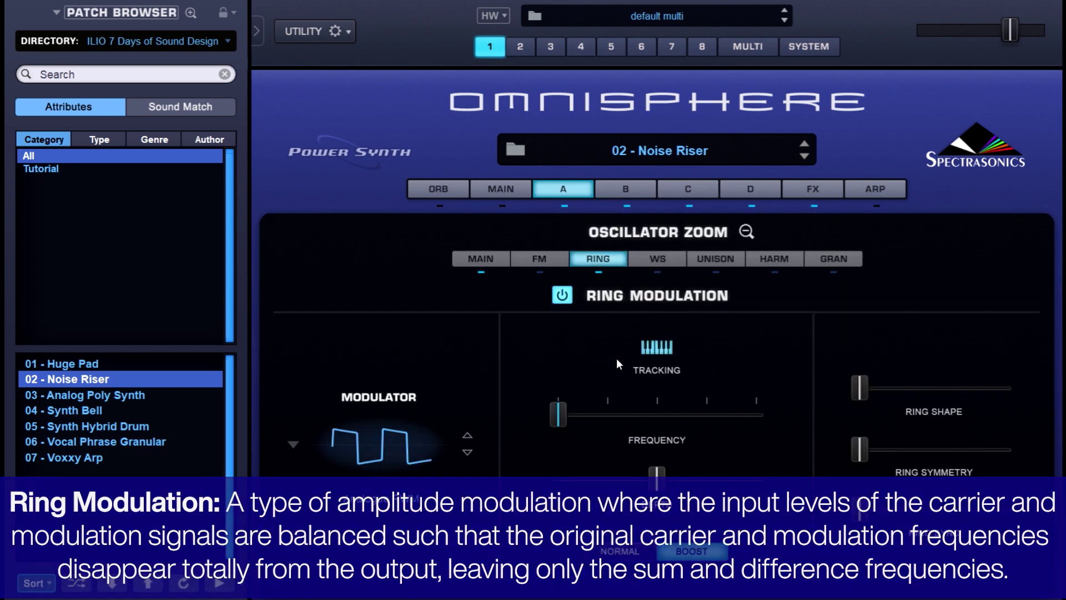
right_click(563, 414)
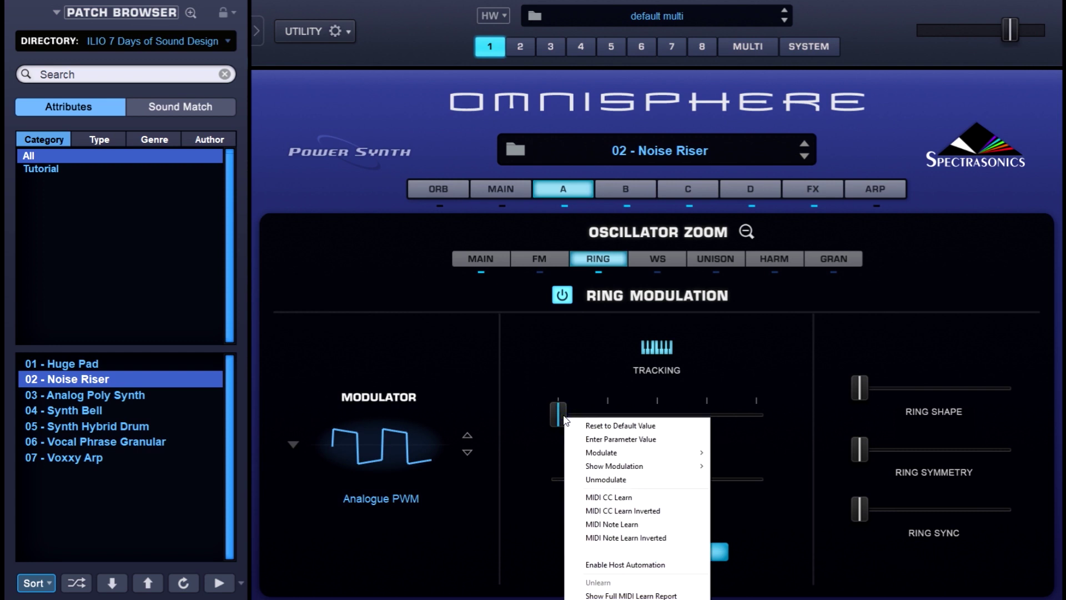
mouse_move(615, 467)
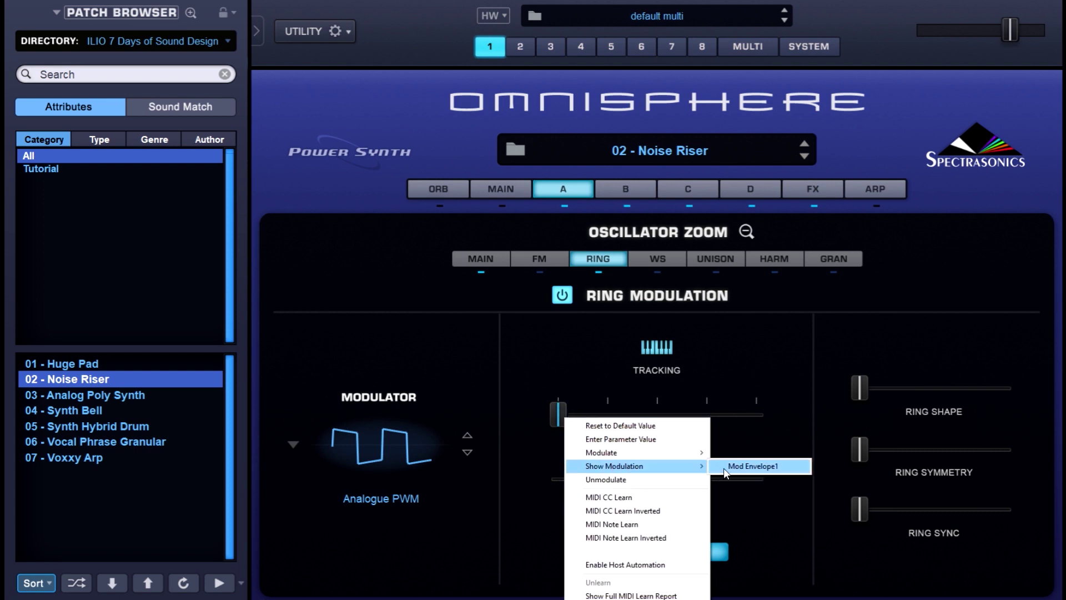
left_click(725, 467)
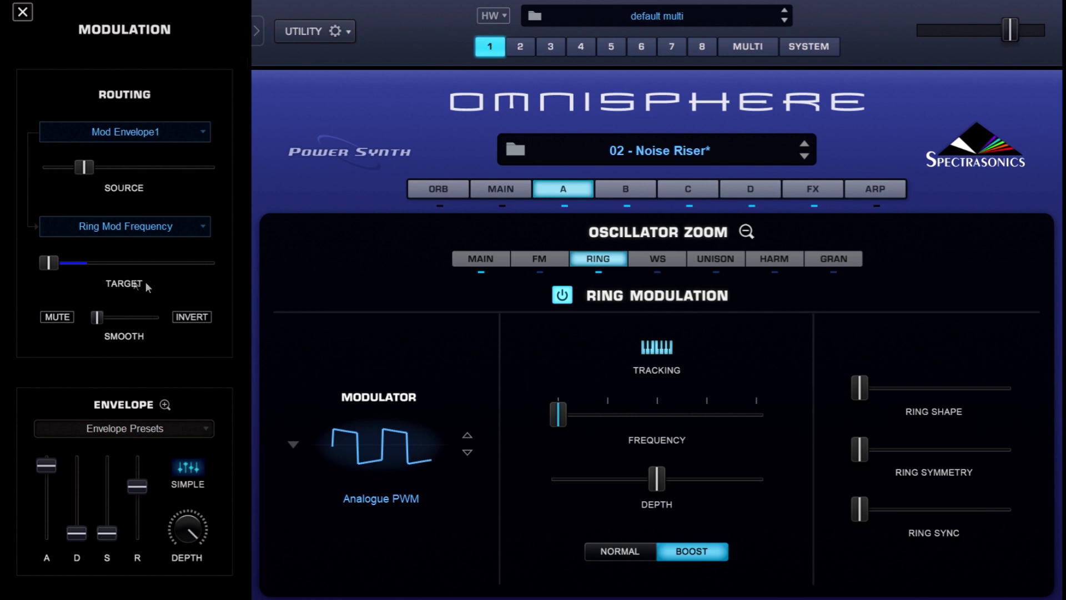
- Open Envelope Zoom on MOD 1 and zoom out until its rise to bar 17 is visible
left_click(165, 404)
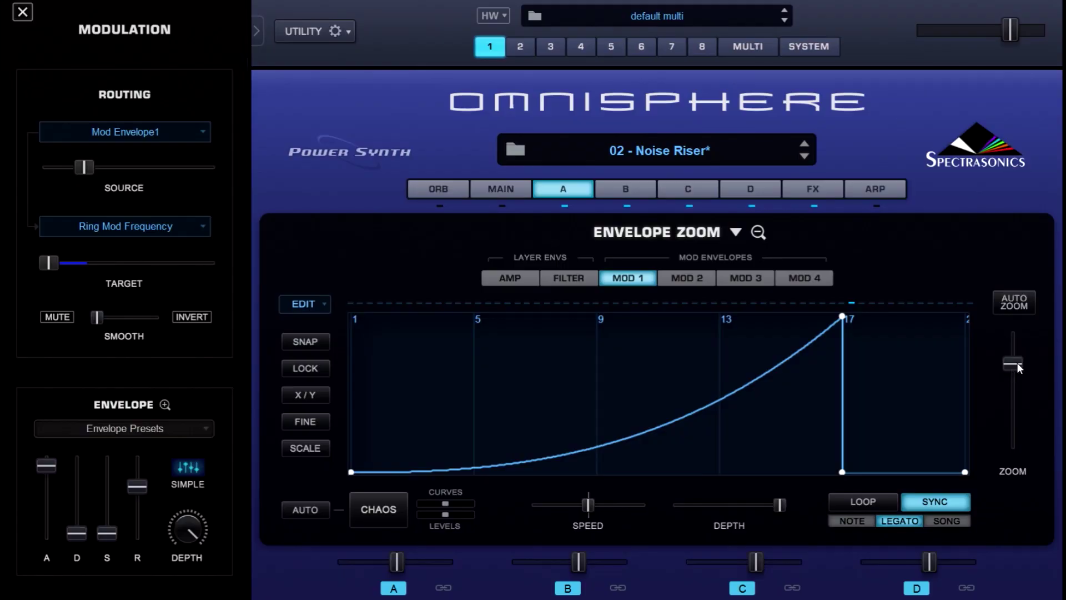
left_click_drag(1018, 362, 1015, 372)
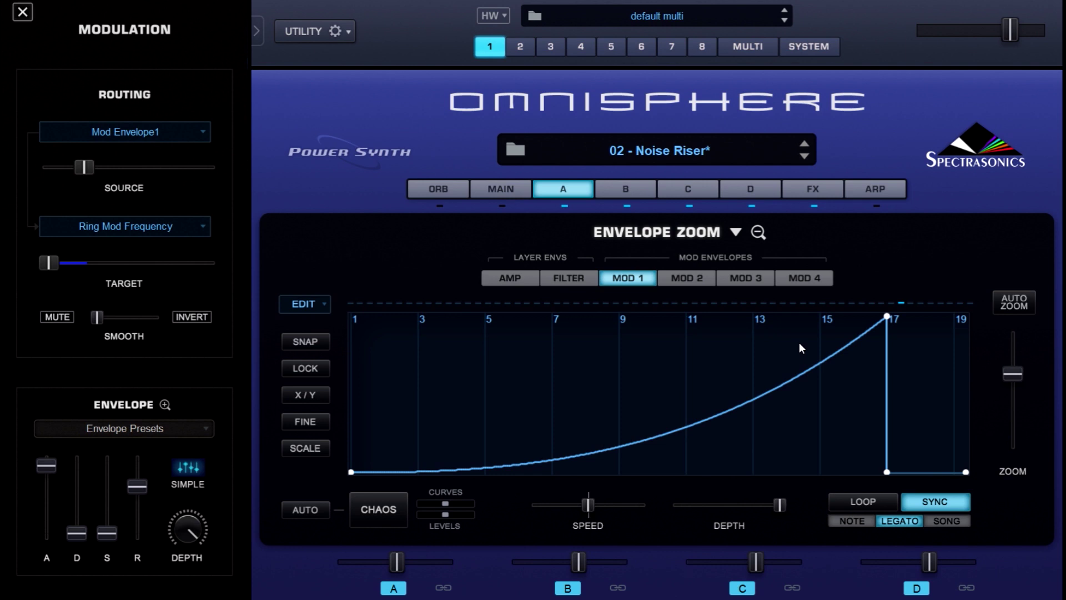
- Mute Layers B, C and D so only Layer A sounds
left_click(627, 194)
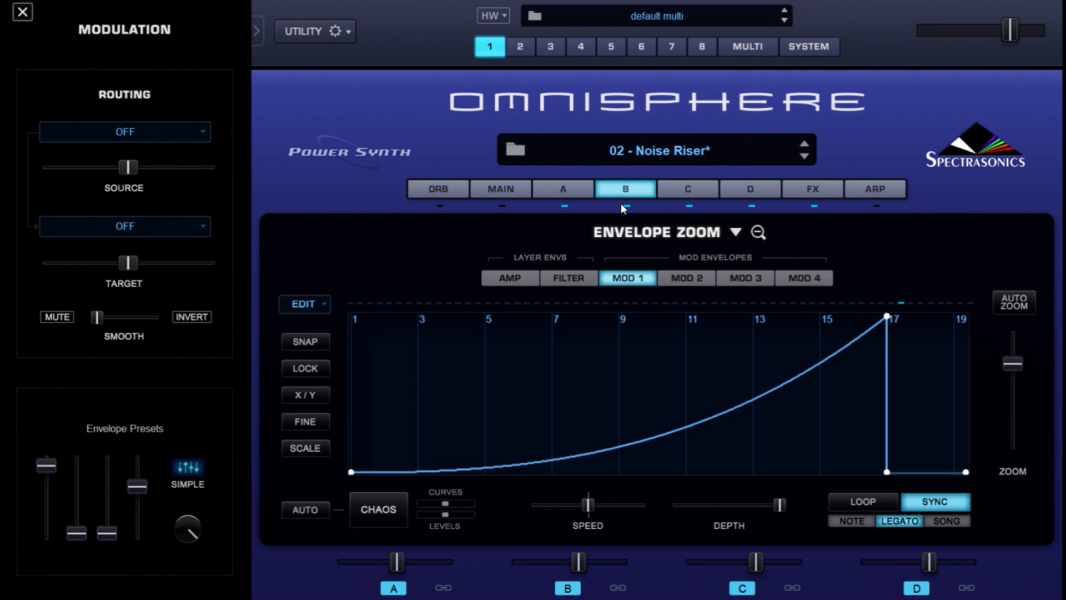
left_click(624, 205)
left_click(689, 206)
left_click(743, 206)
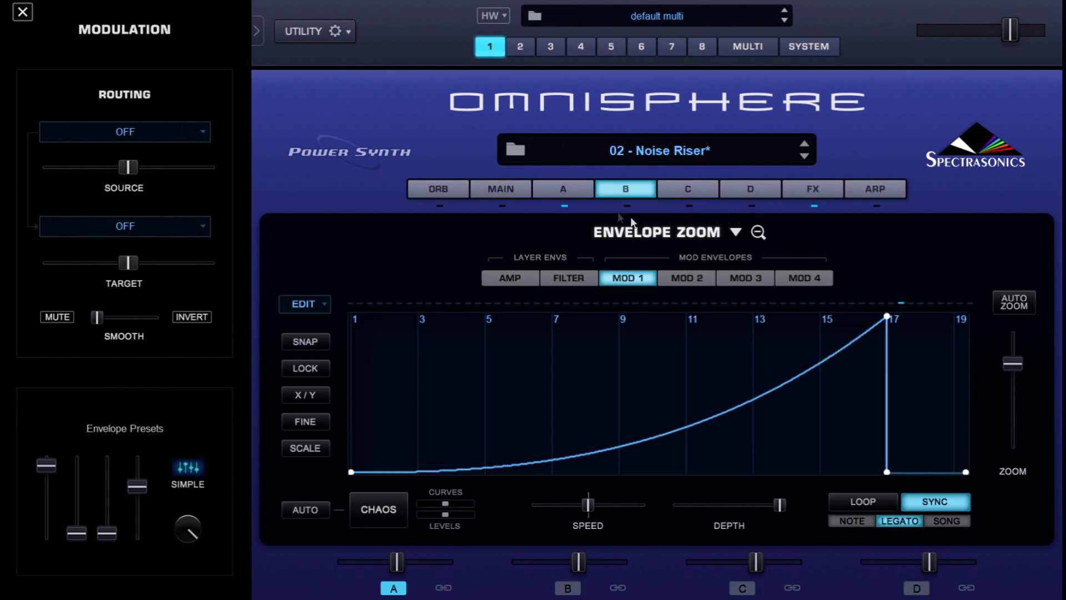
- Back on Layer A, view the Mod 2 envelope, then close Envelope Zoom to Layer A's page
left_click(569, 192)
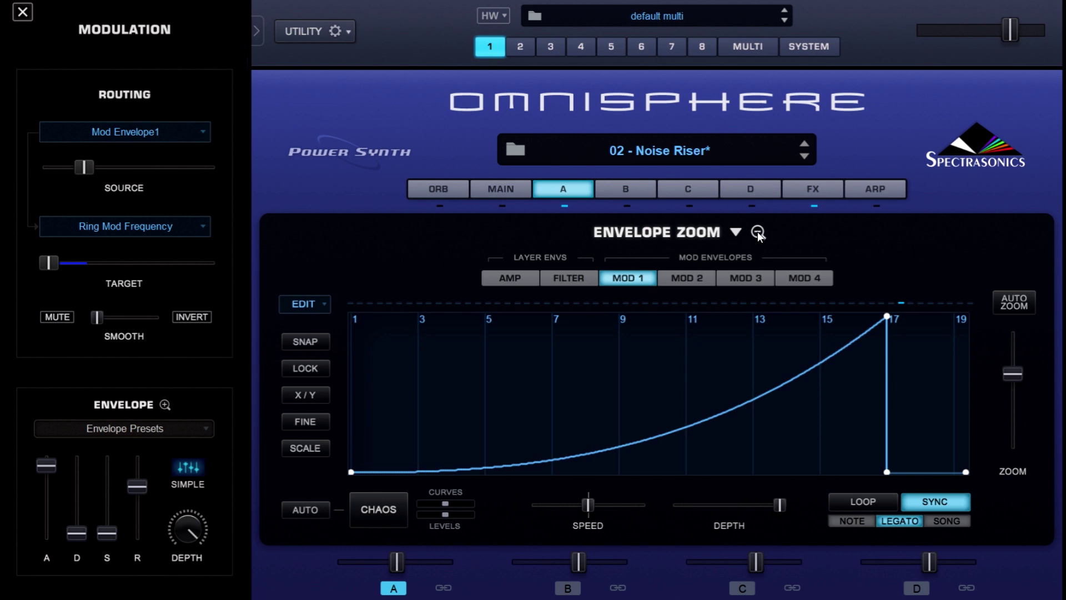
left_click(674, 278)
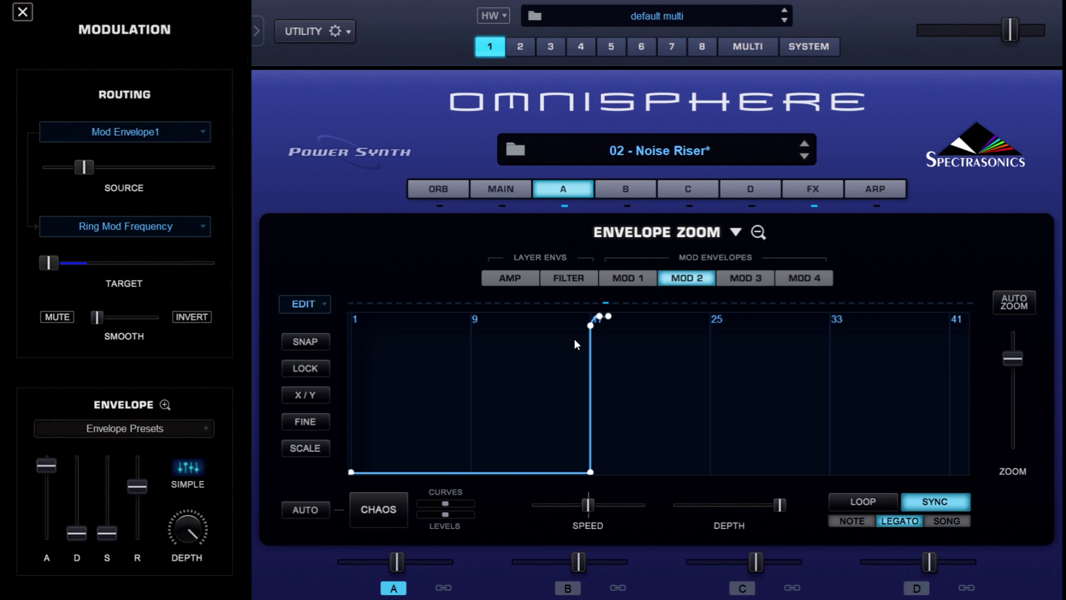
left_click(758, 230)
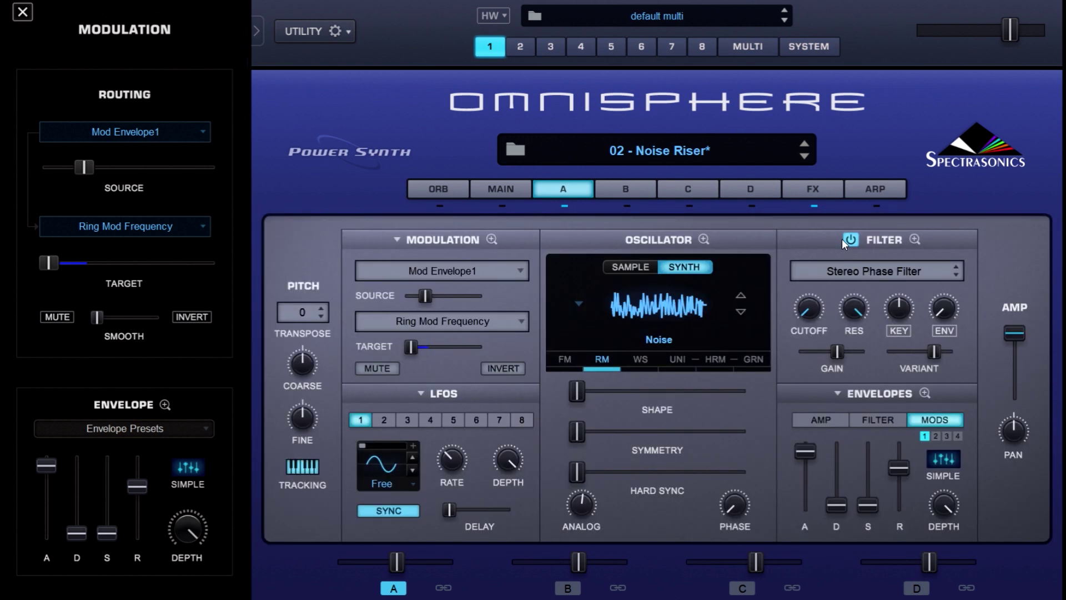
- Reveal Mod Envelope1's routing to Layer A's Cutoff, then its inverted full-amount routing to Resonance
right_click(809, 308)
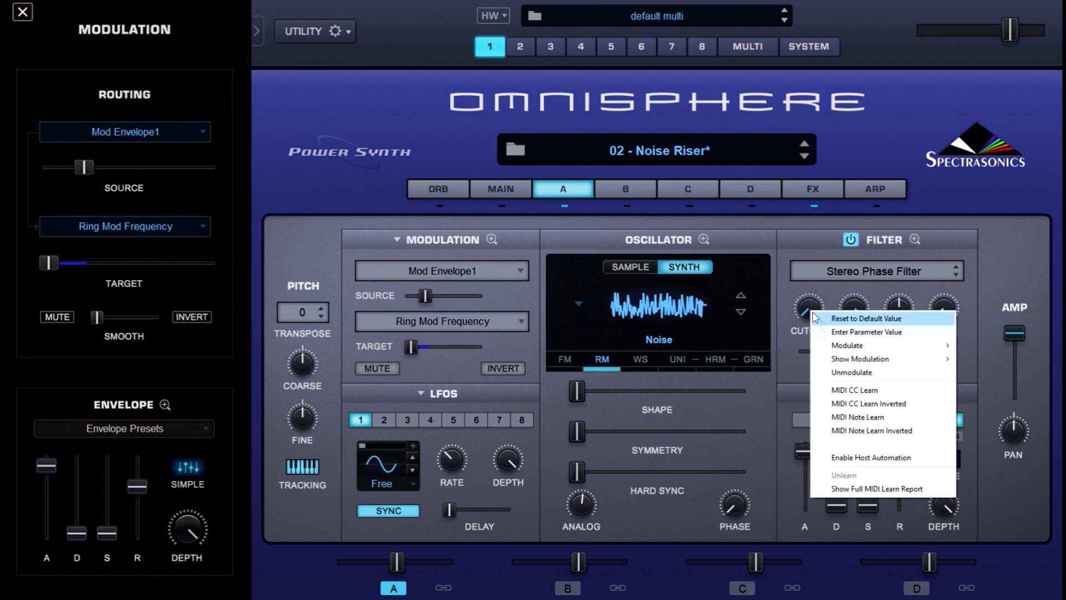
left_click(961, 359)
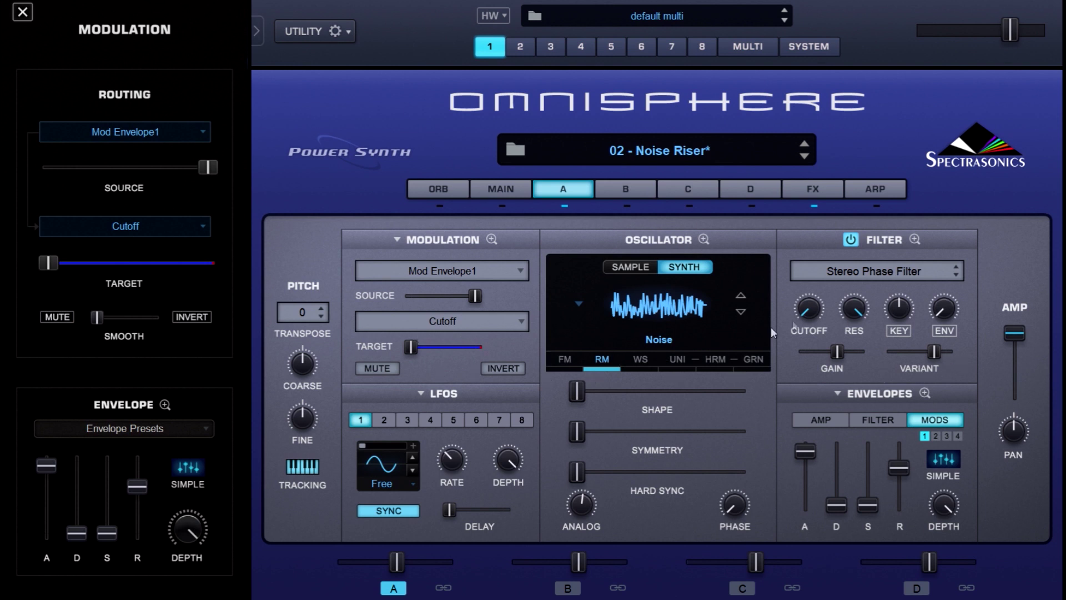
right_click(849, 310)
mouse_move(969, 367)
left_click(1010, 362)
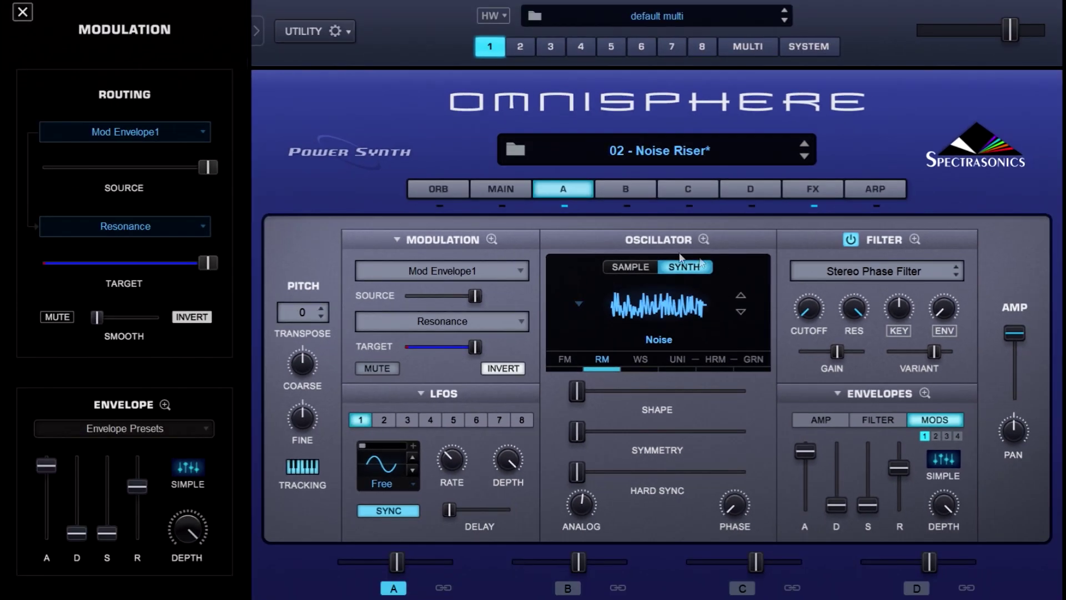
- Unmute Layer B and show its Mod Envelope1 routing to filter cutoff
left_click(604, 190)
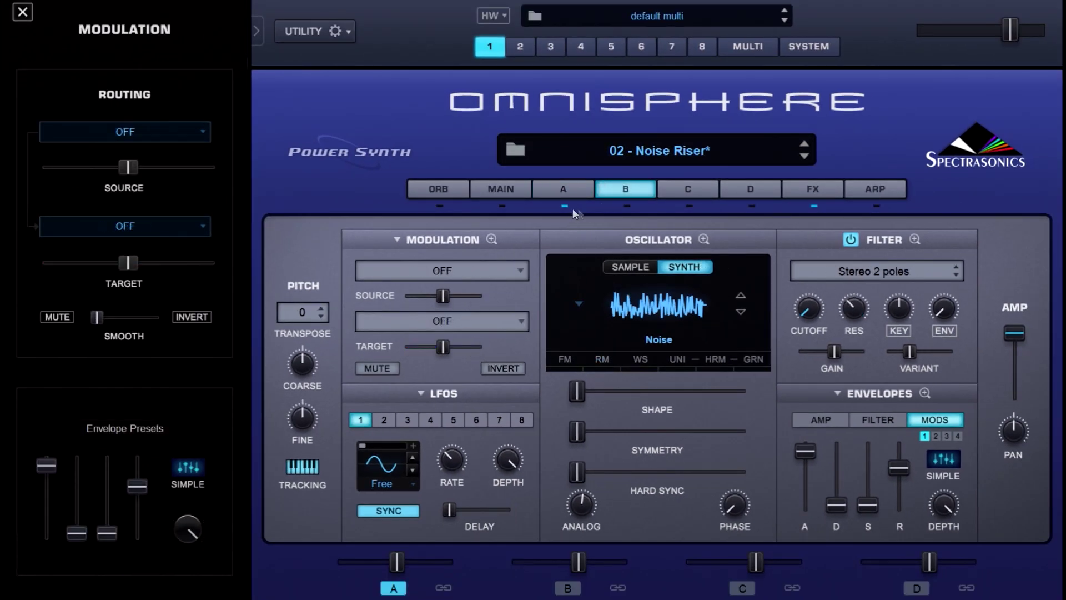
left_click(626, 206)
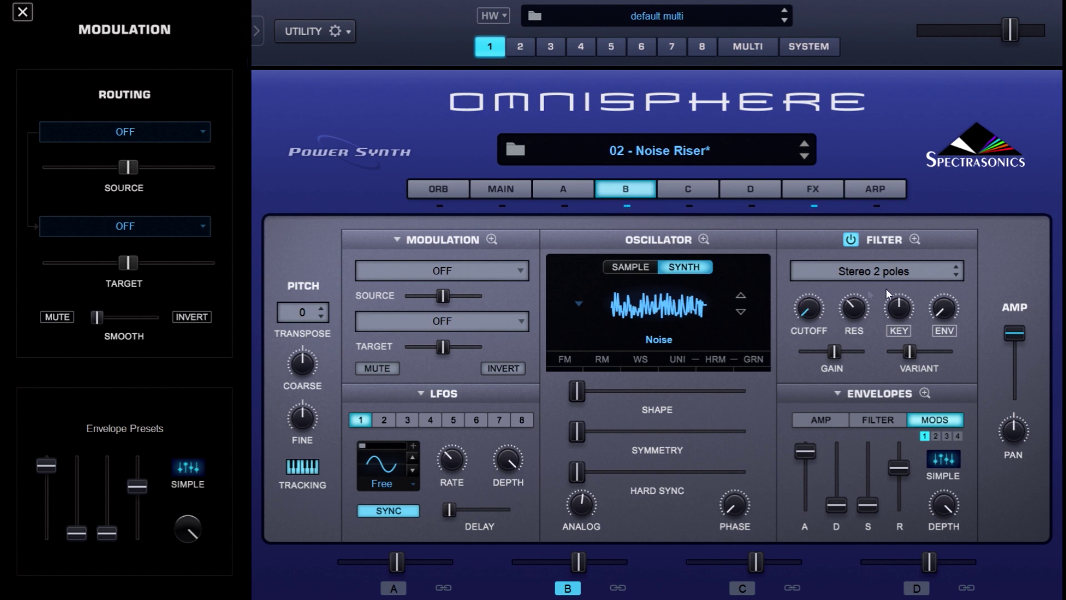
right_click(809, 304)
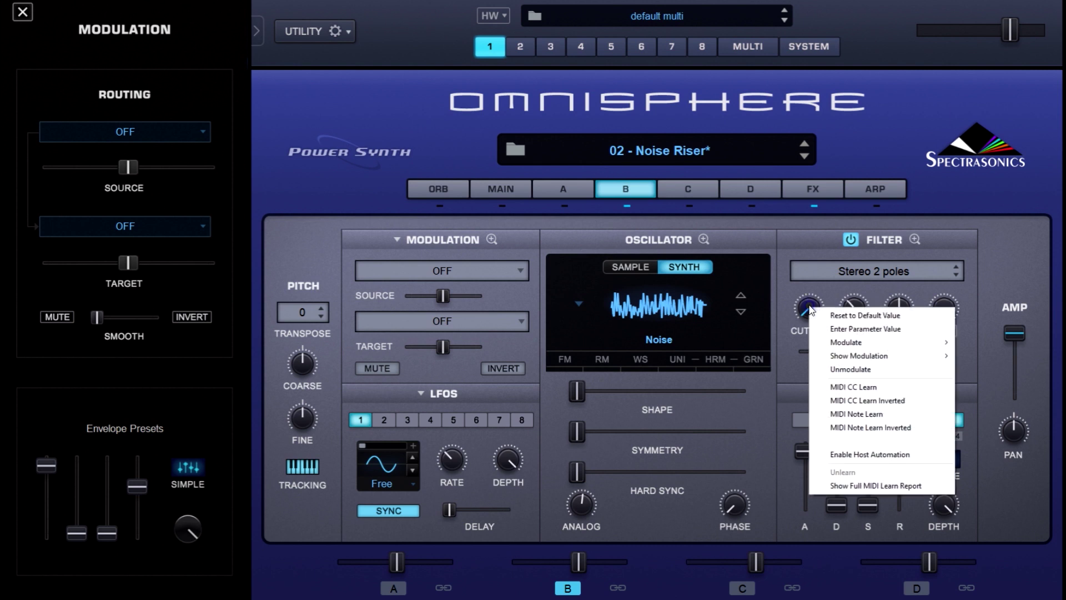
left_click(969, 355)
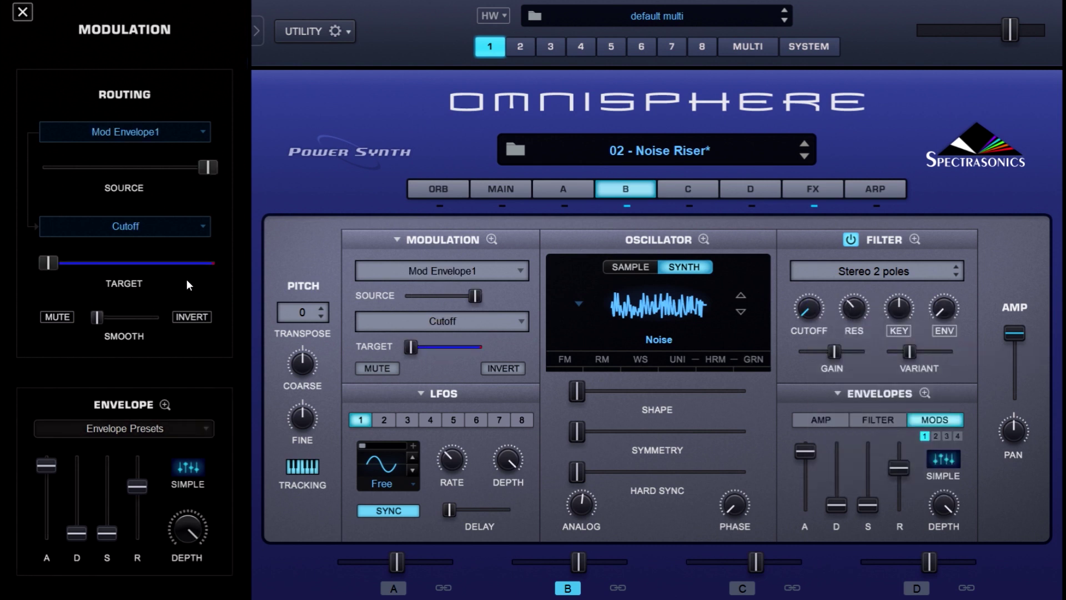
- View Layer B's Mod 2 envelope in Envelope Zoom with a rescaled time range
left_click(925, 394)
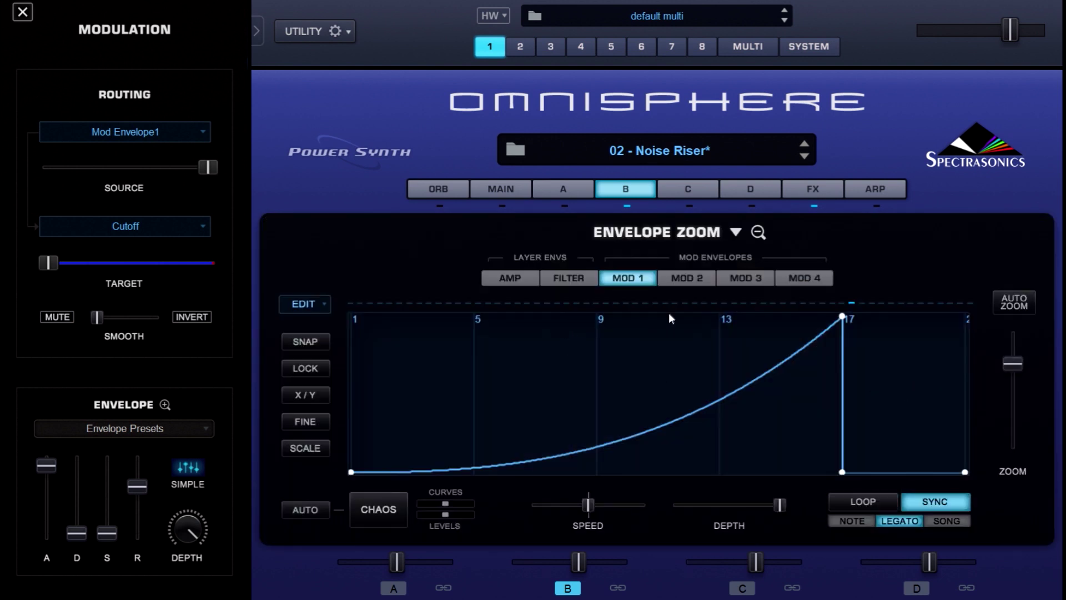
left_click(681, 281)
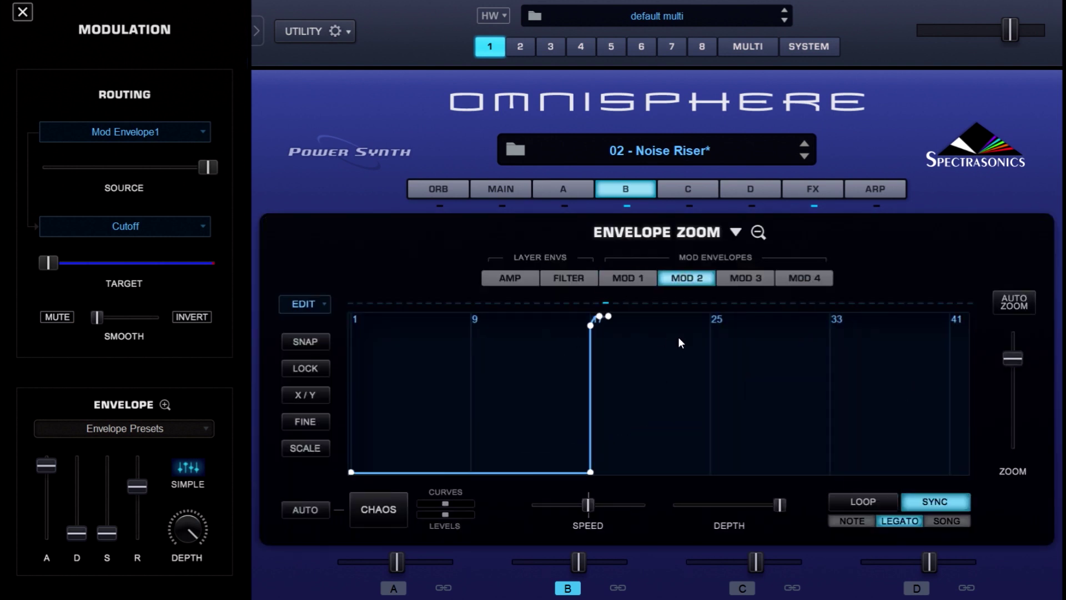
left_click_drag(1012, 359, 1007, 378)
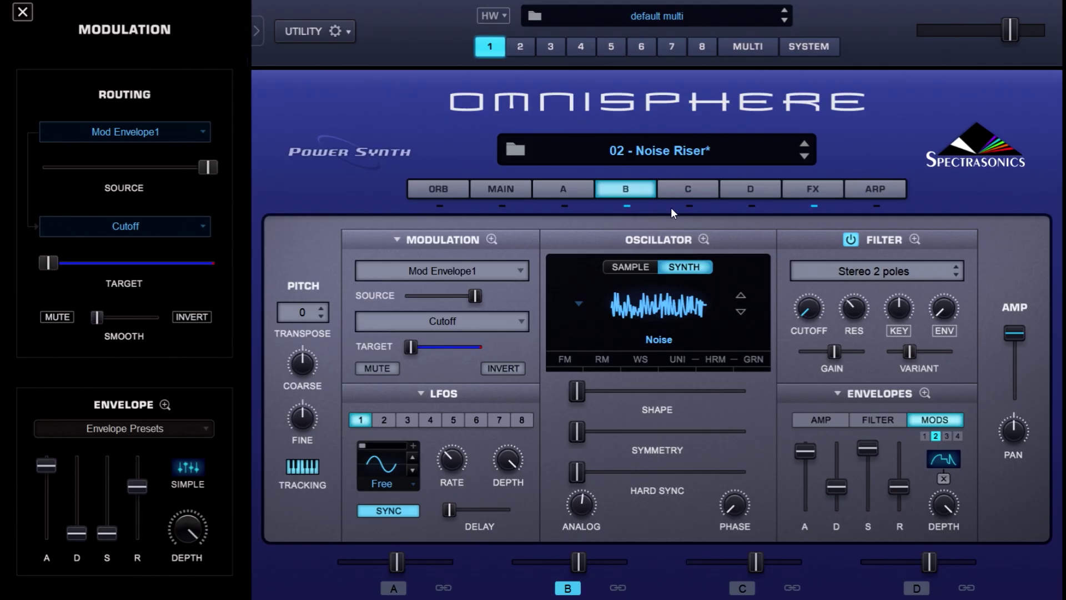
- Compare Layer C's settings against Layer B, ending on Layer C
left_click(684, 191)
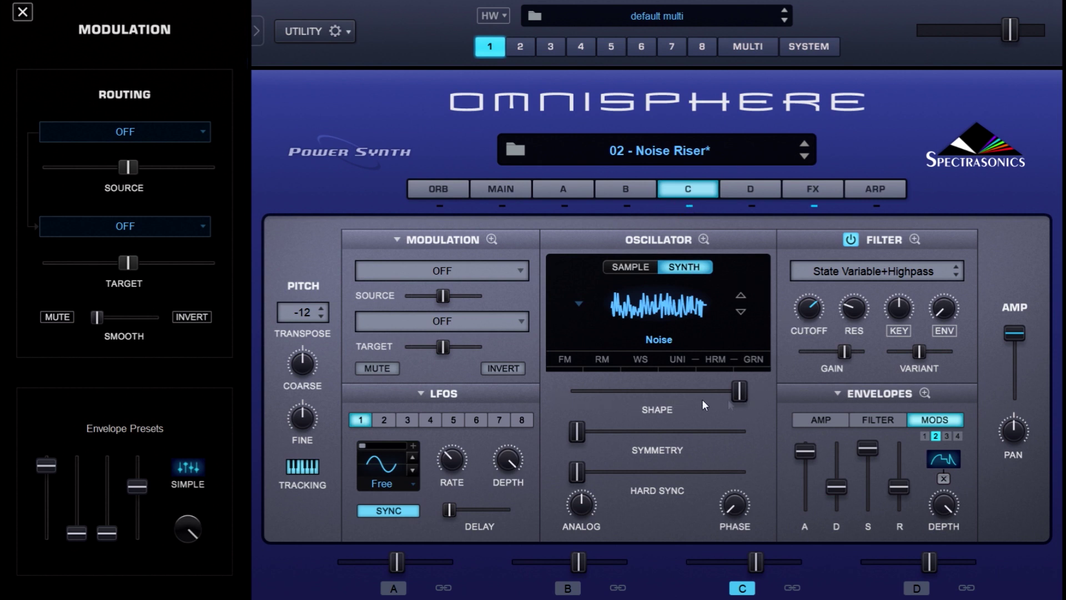
left_click(639, 194)
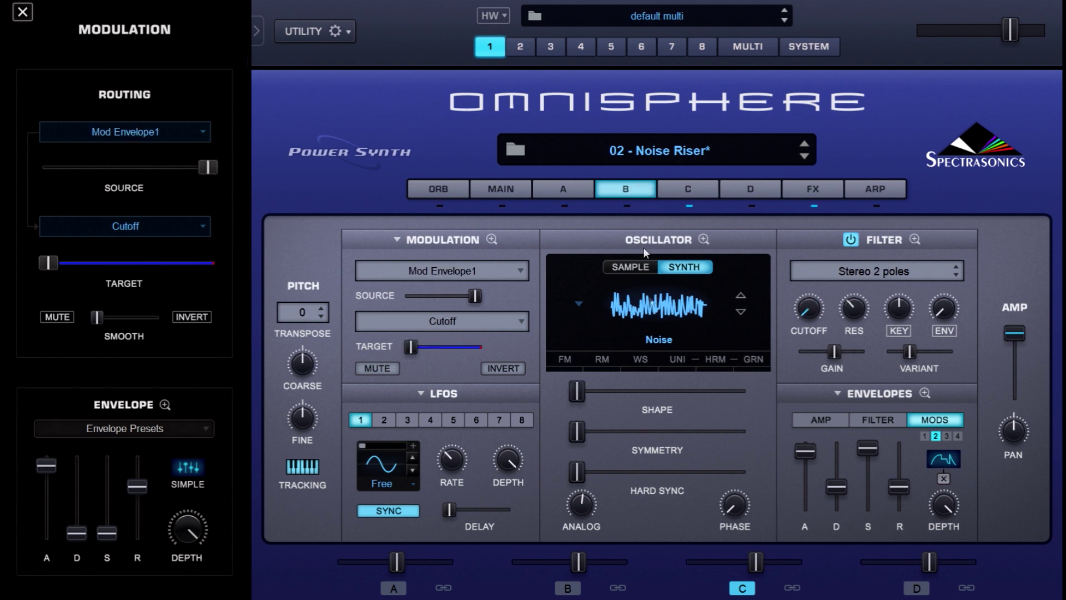
left_click(710, 189)
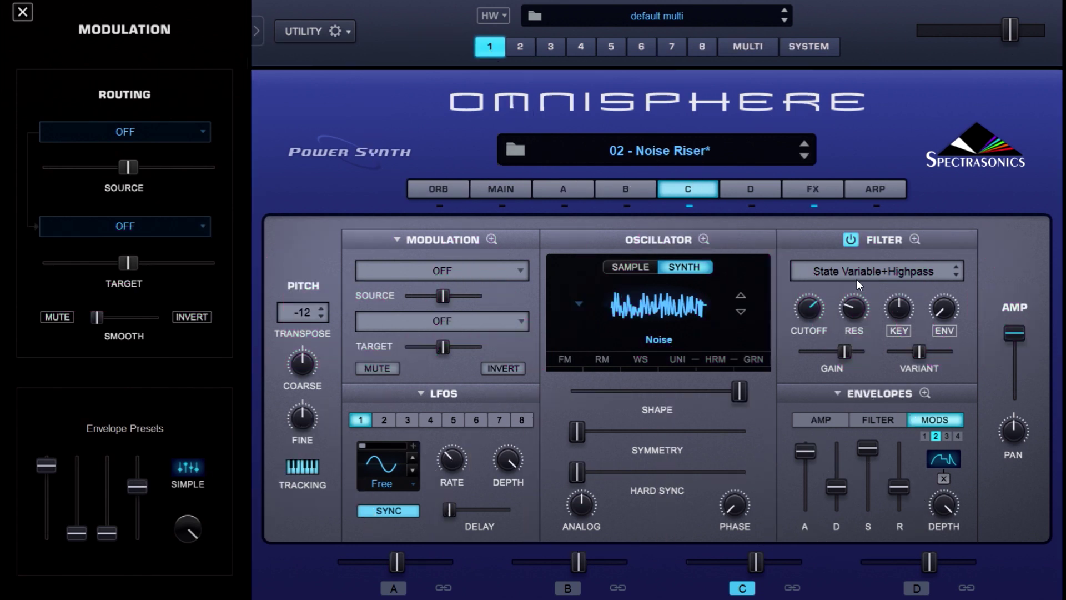
- Show Mod Envelope1 inverted on Layer C's Cutoff, then switch to Layer D's page
right_click(816, 309)
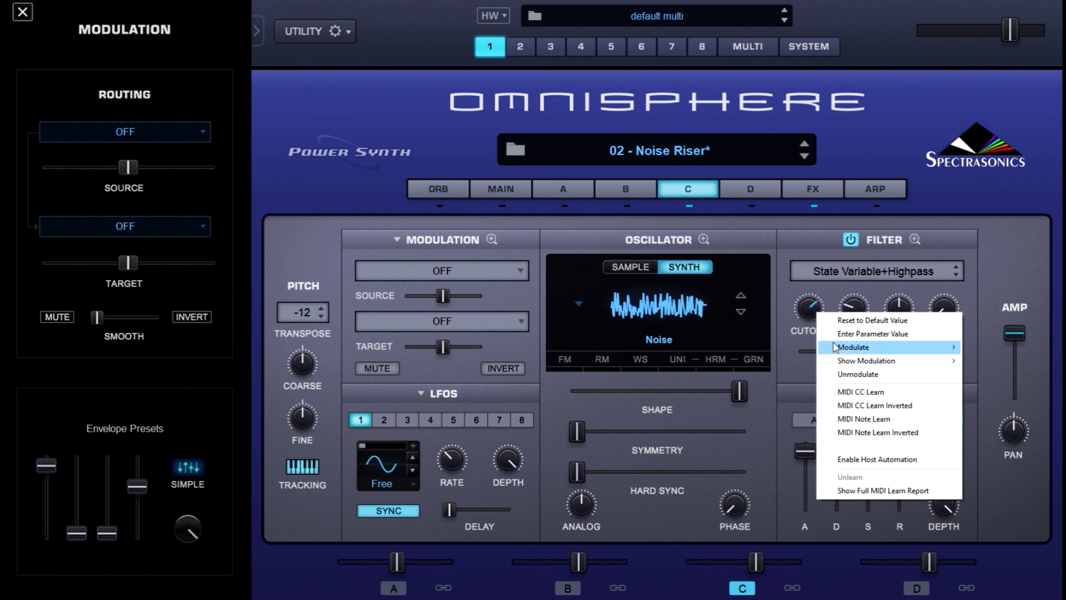
left_click(988, 361)
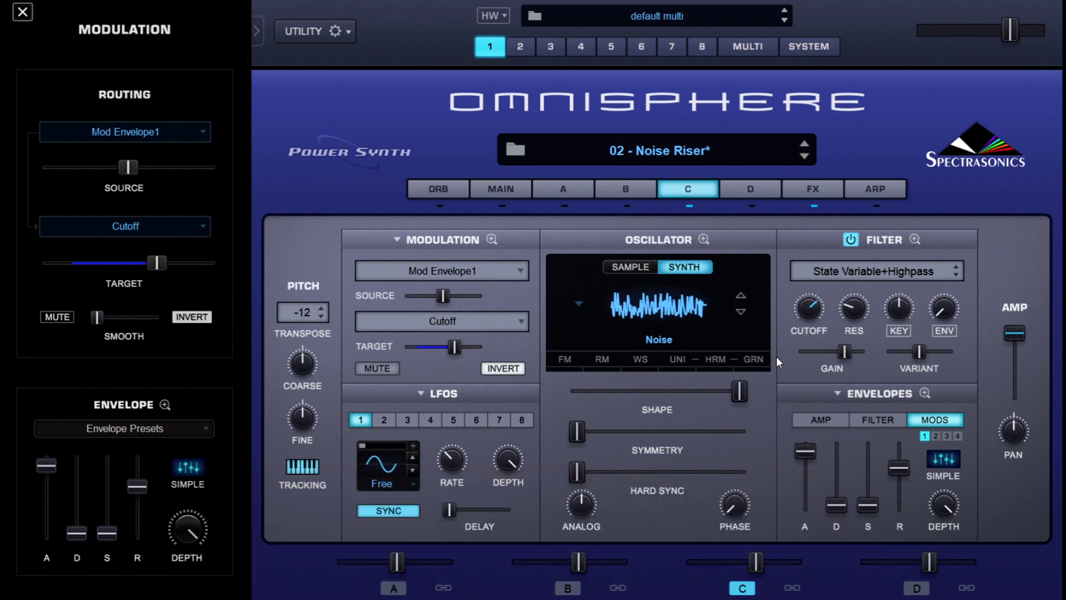
left_click(756, 194)
left_click(688, 205)
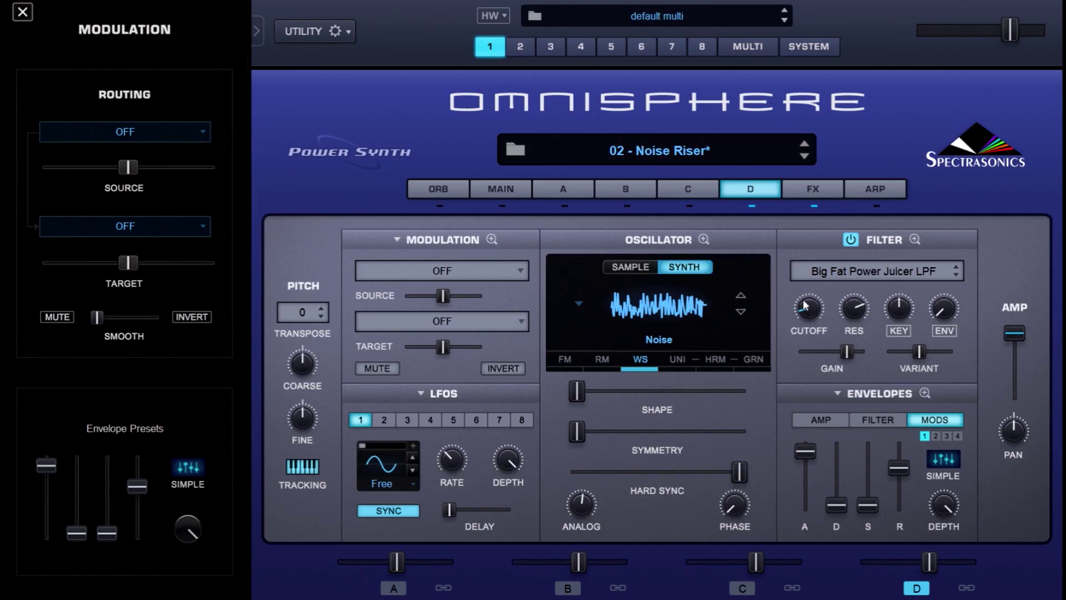
left_click(636, 361)
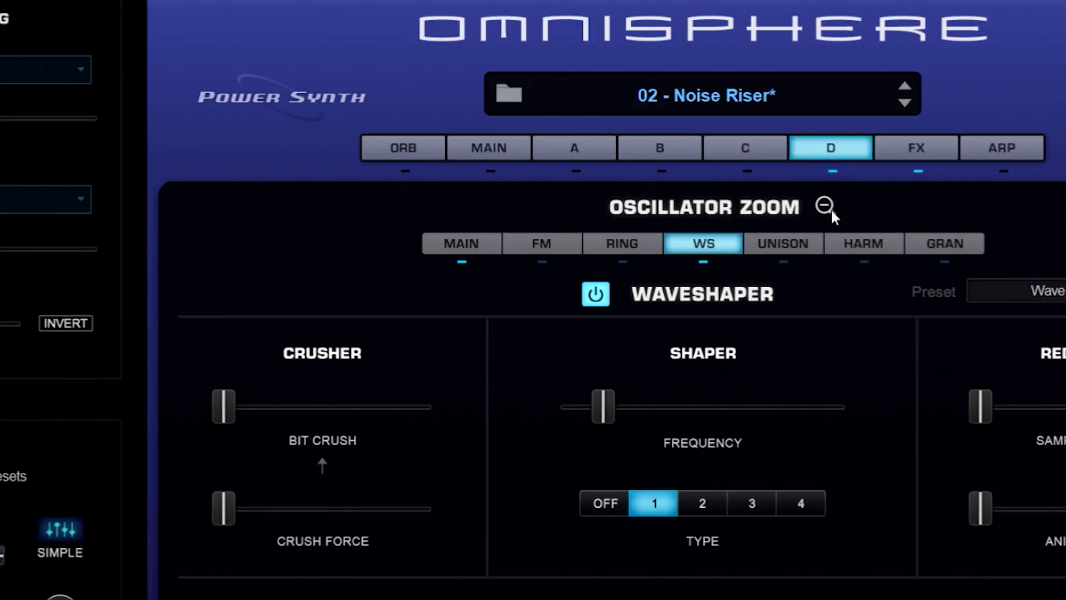
left_click(826, 206)
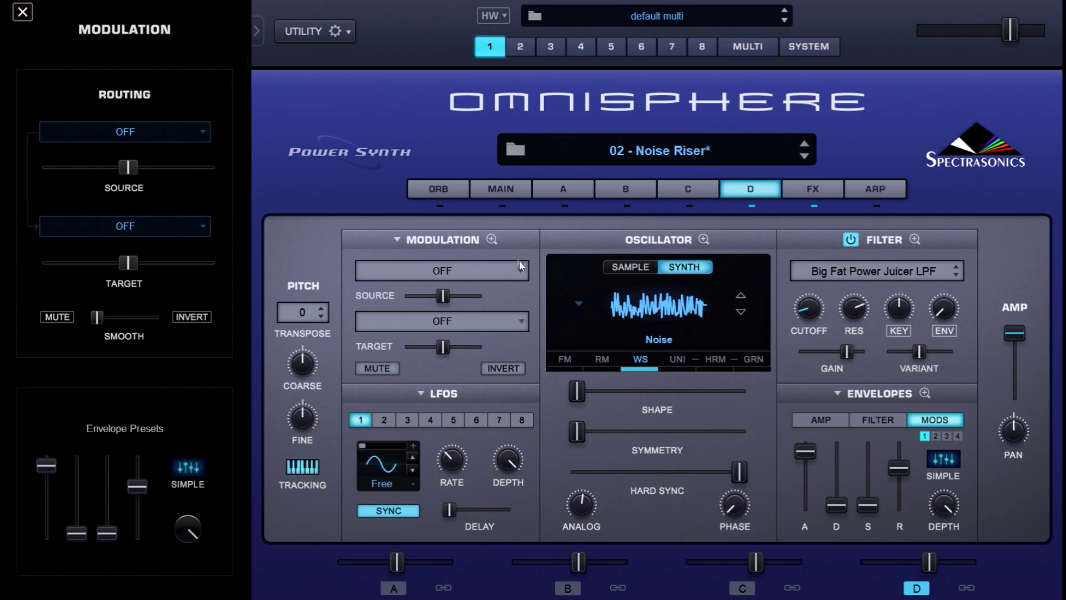
- Open Layer D's Mod Matrix Zoom showing Wheel to Aux Send and Mod Envelope1 to Power Filter Cutoff
left_click(499, 241)
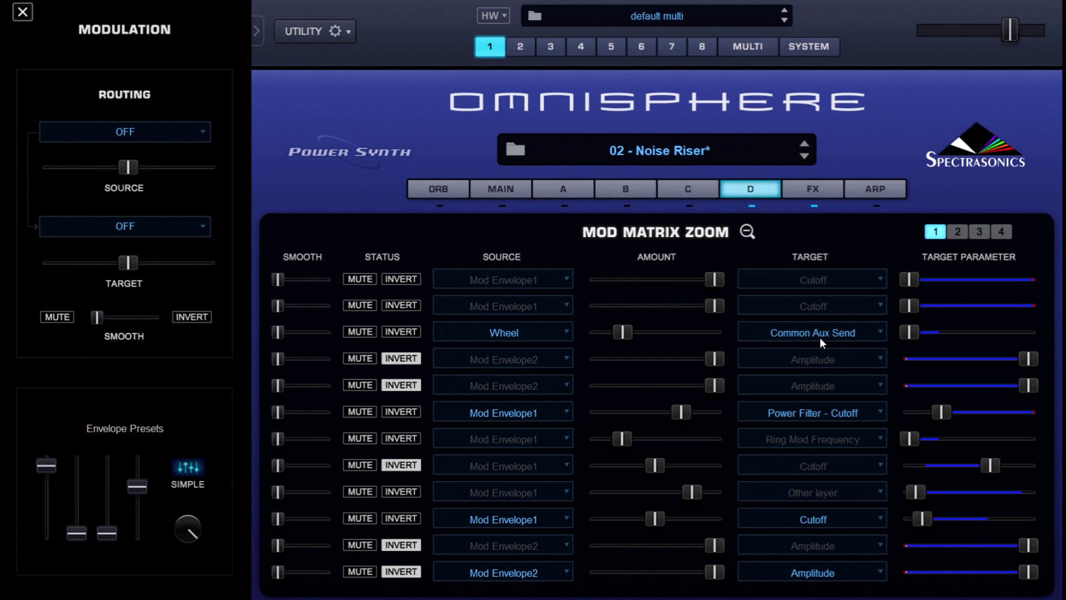
- View the matrix's second routing page, then open the Common FX rack
left_click(958, 232)
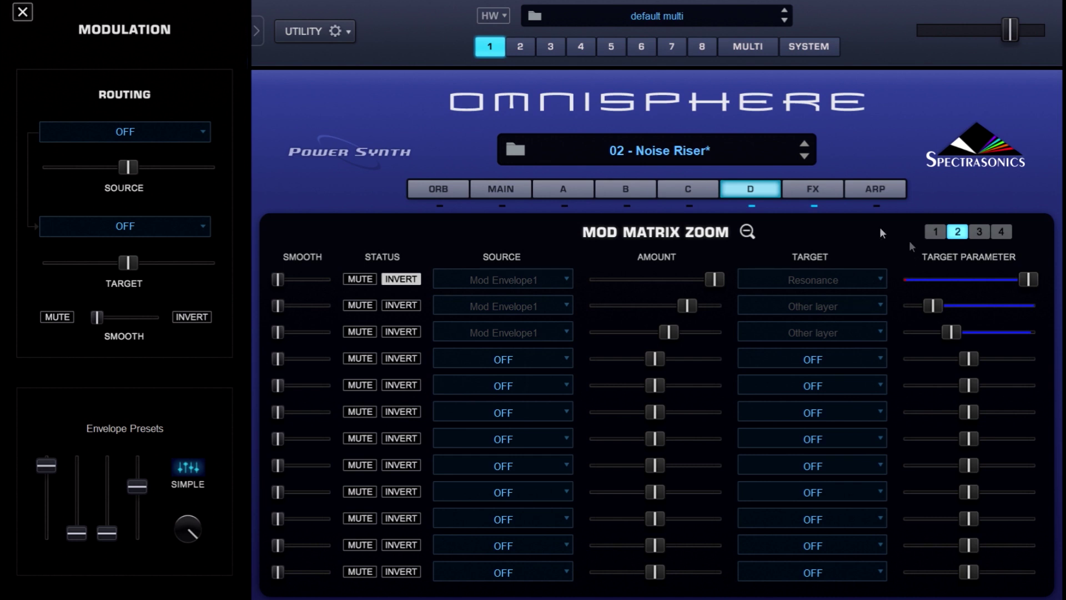
left_click(821, 193)
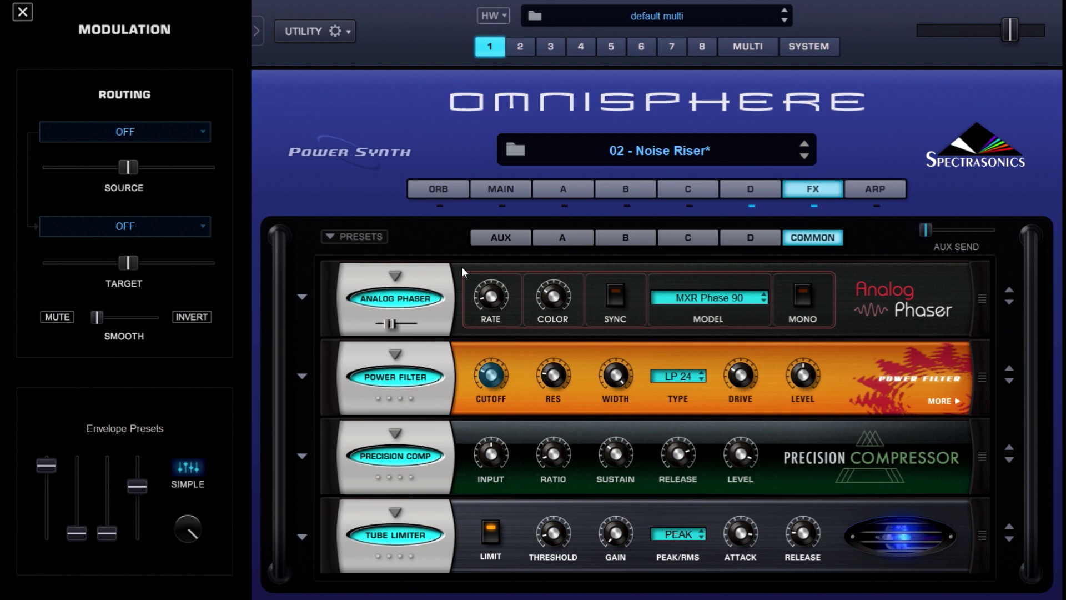
- Check the Aux FX rack, then display Layer A's rack with Imager and Studio EQ2
left_click(481, 239)
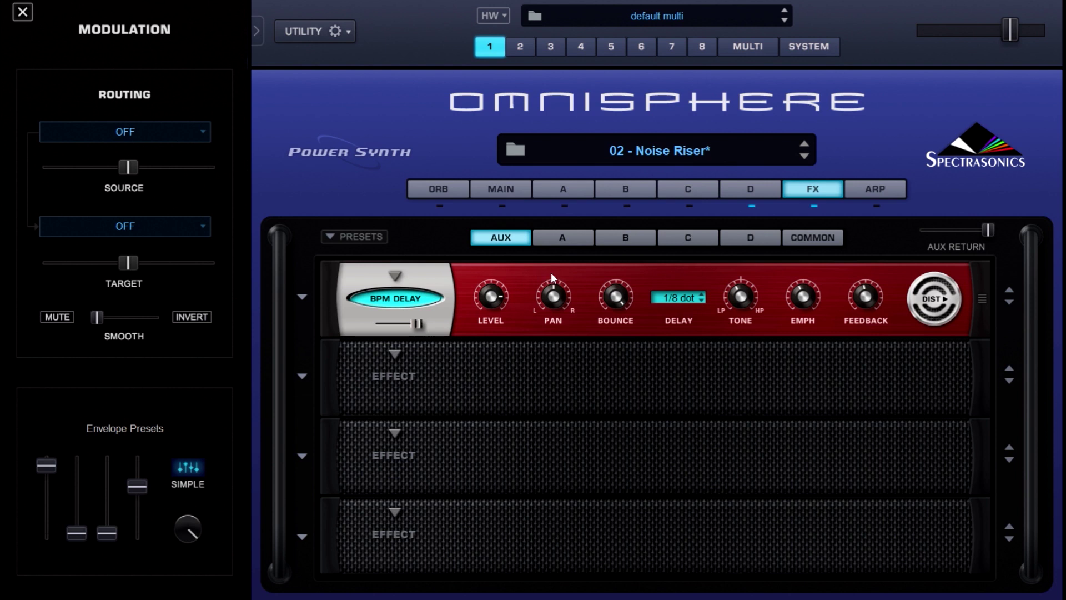
left_click(563, 238)
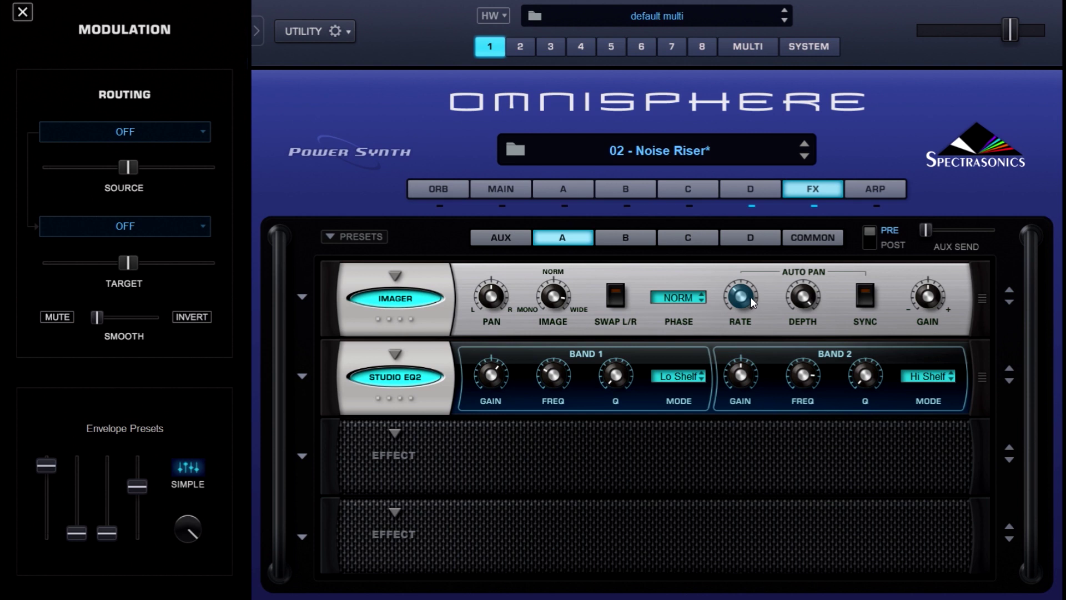
- Check layer A's Studio EQ2 low-band gain, then view layer B's and layer C's effects racks
left_click(492, 380)
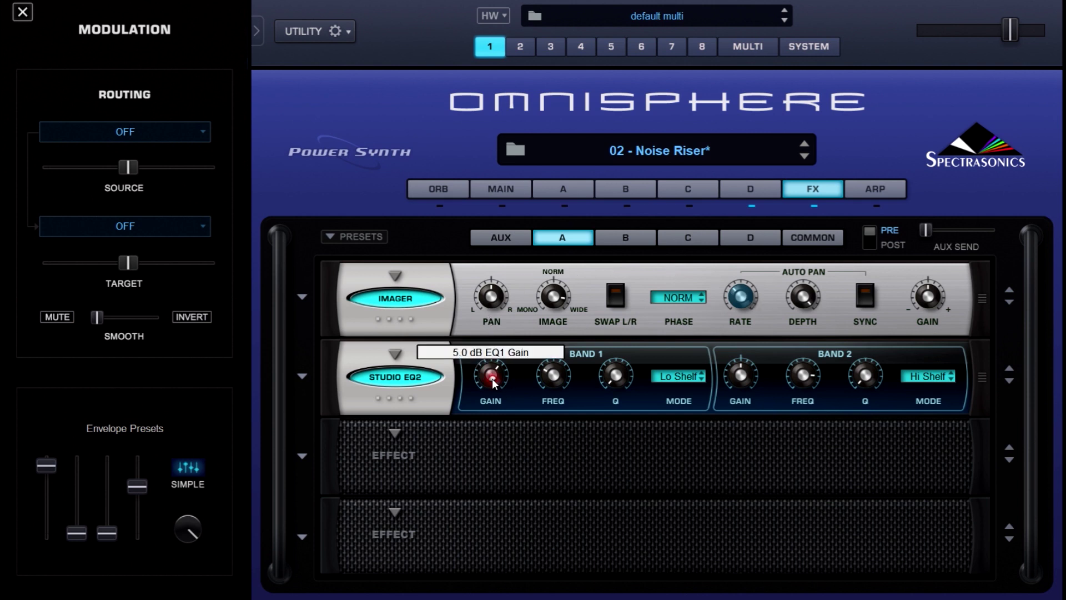
mouse_move(553, 378)
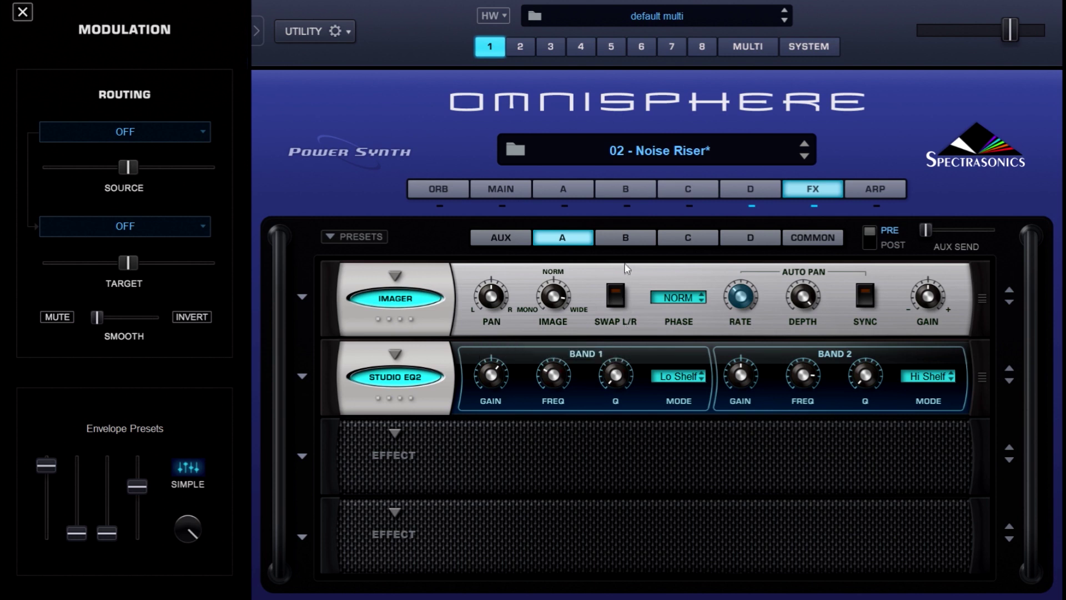
left_click(628, 238)
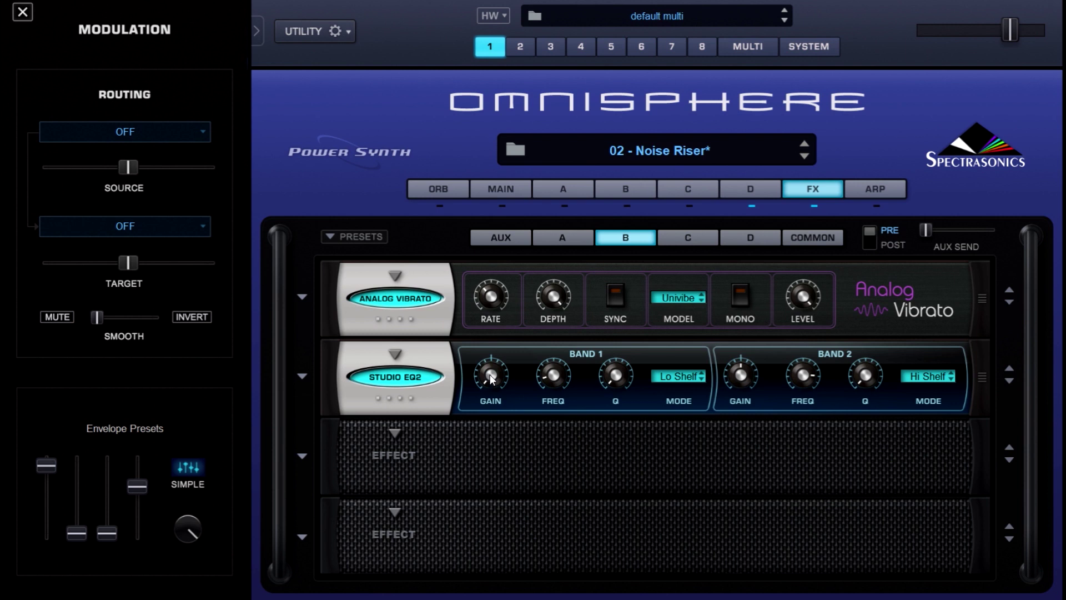
mouse_move(491, 380)
left_click(697, 245)
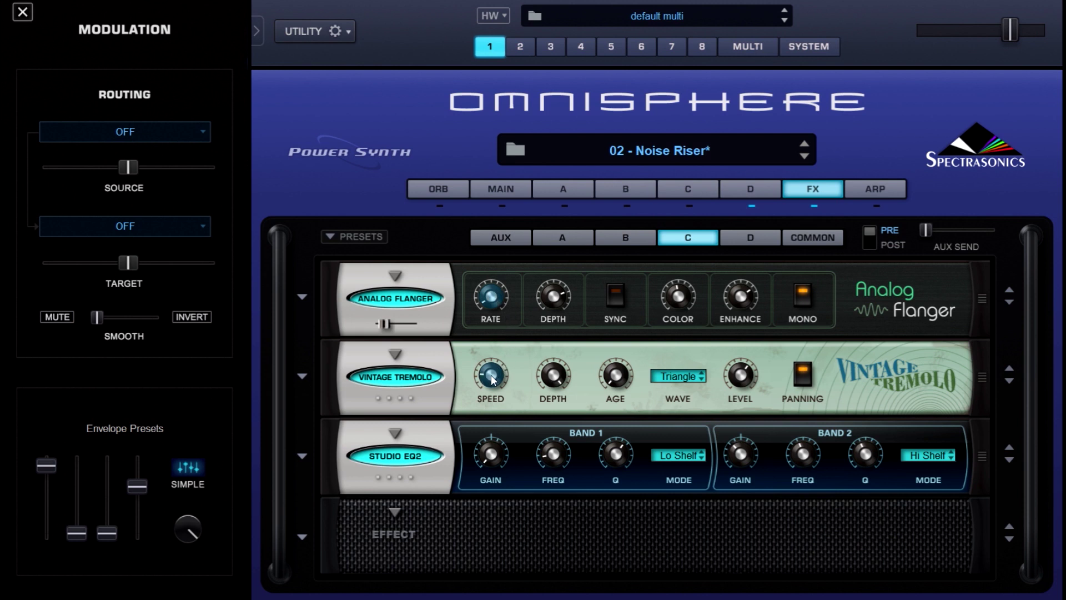
- Inspect layer C's Studio EQ2 low-band gain, frequency and Q
left_click(490, 456)
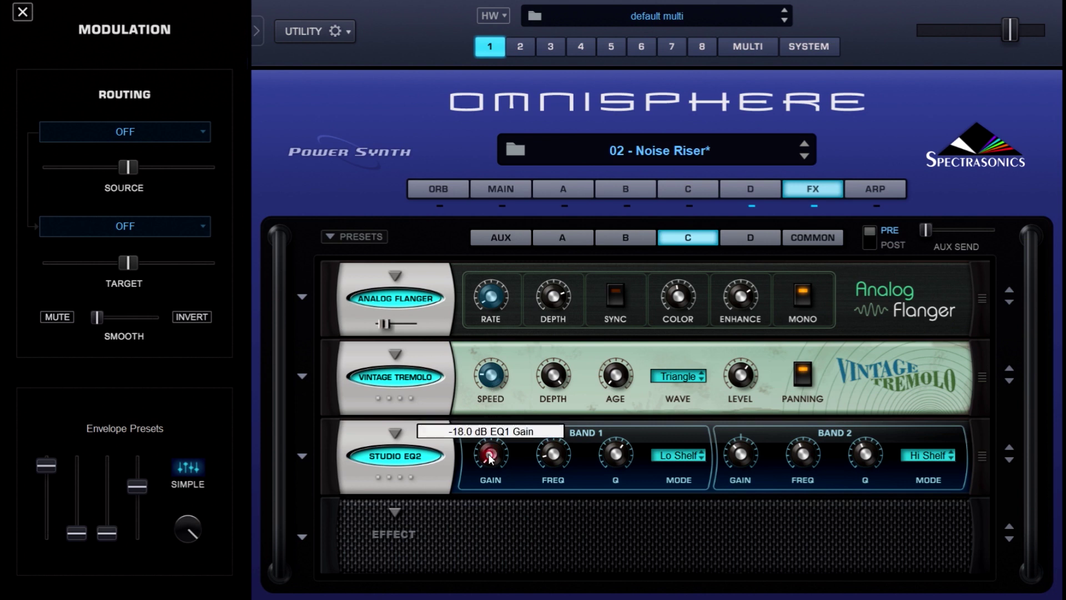
left_click(554, 457)
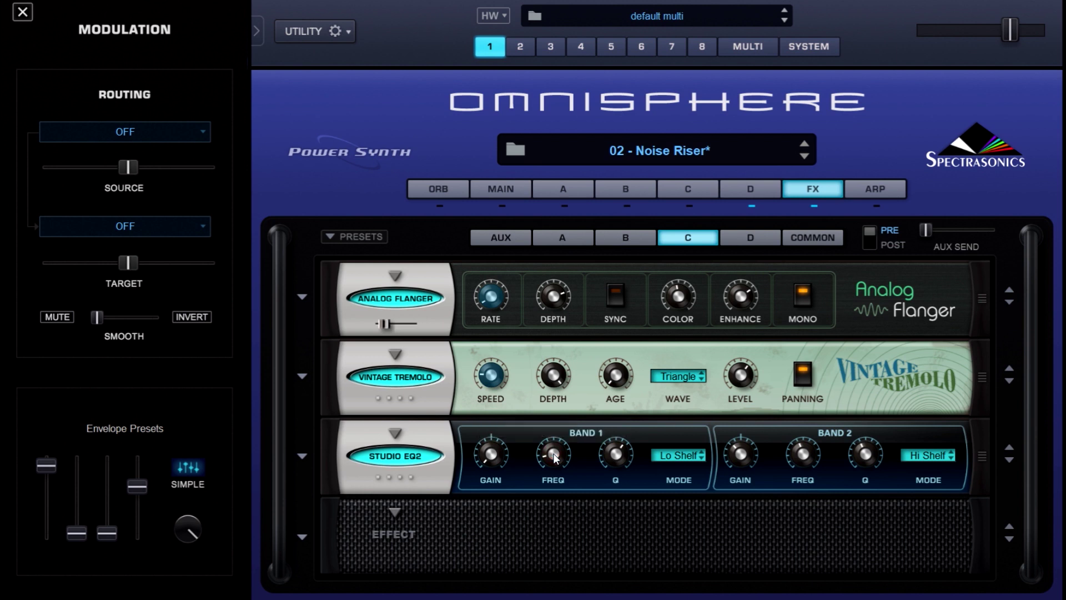
left_click(615, 455)
- Raise layer D's EQ Band 1 gain to 5.8 dB and bypass the common Power Filter
left_click(742, 236)
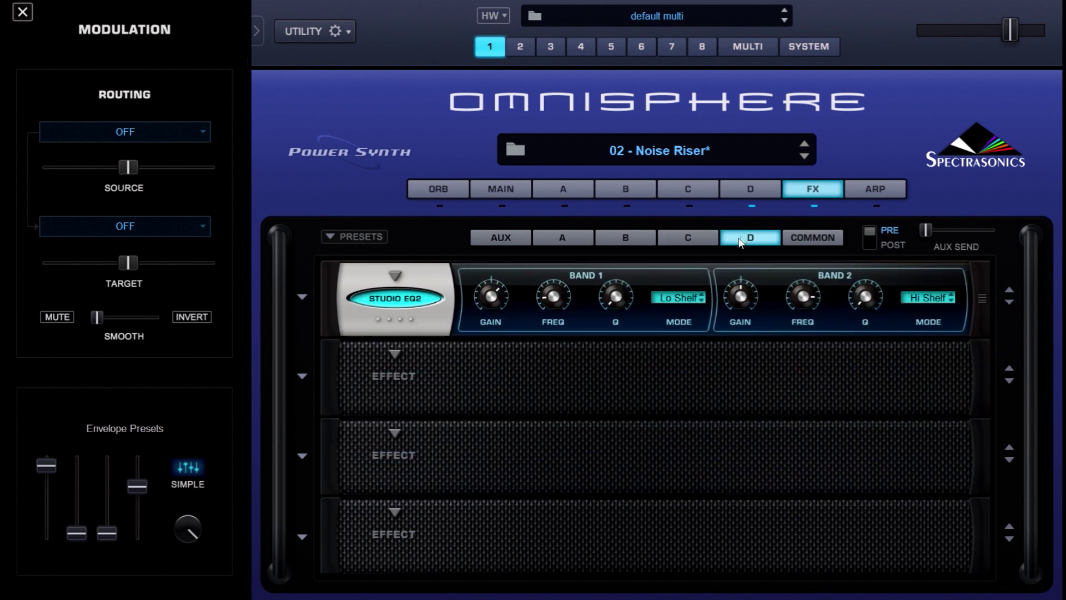
left_click_drag(489, 299, 490, 300)
mouse_move(554, 297)
left_click(834, 239)
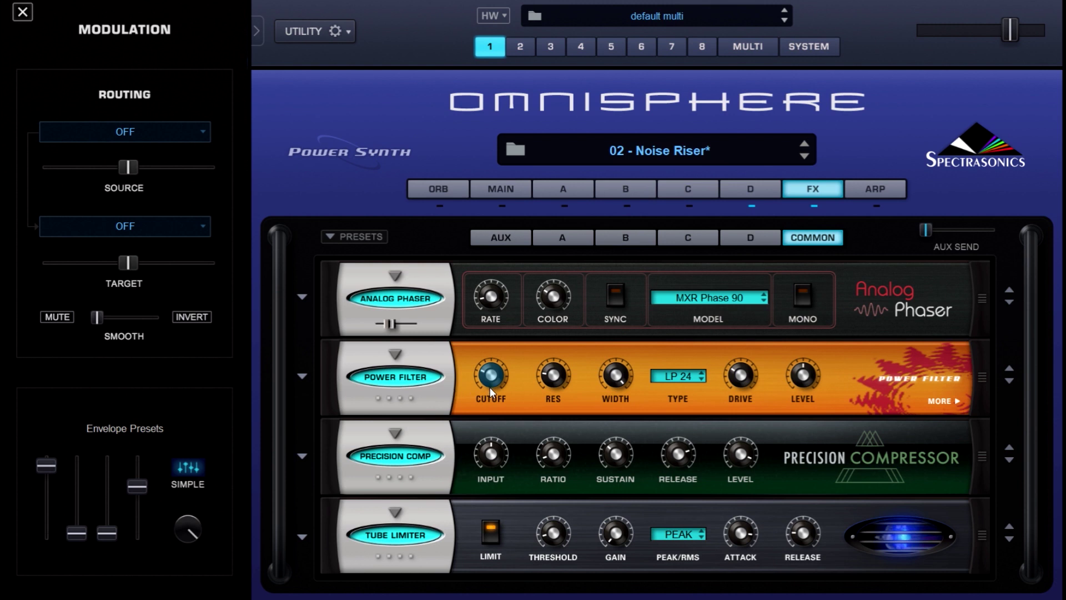
left_click(432, 386)
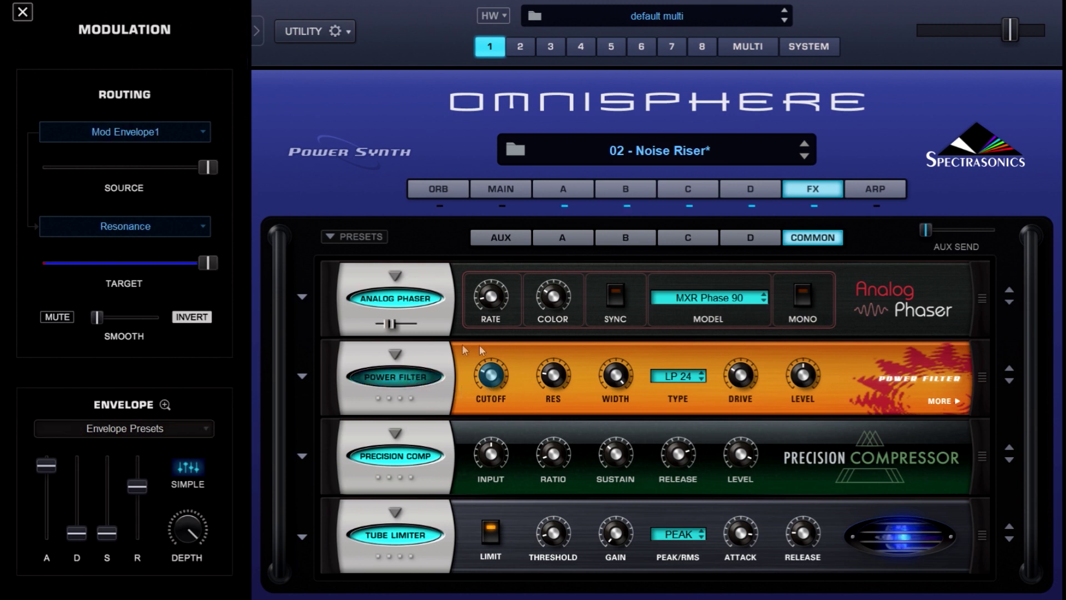